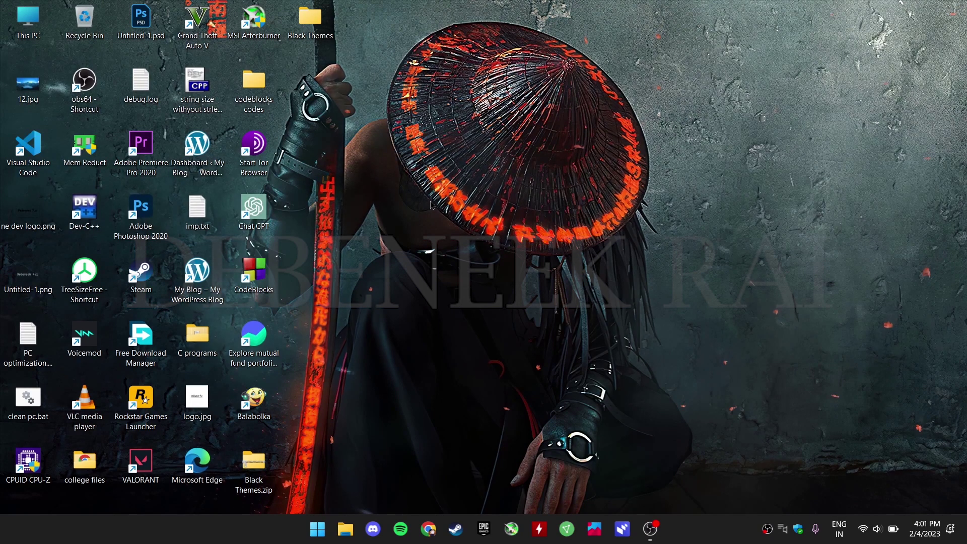
Step: Switch to Chrome and search Google for voicemod
left_click(429, 529)
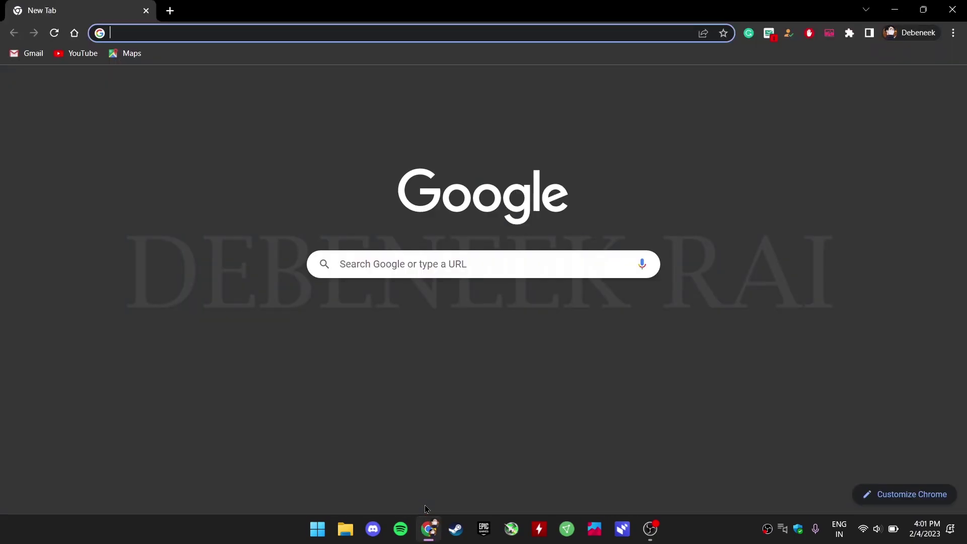
left_click(421, 253)
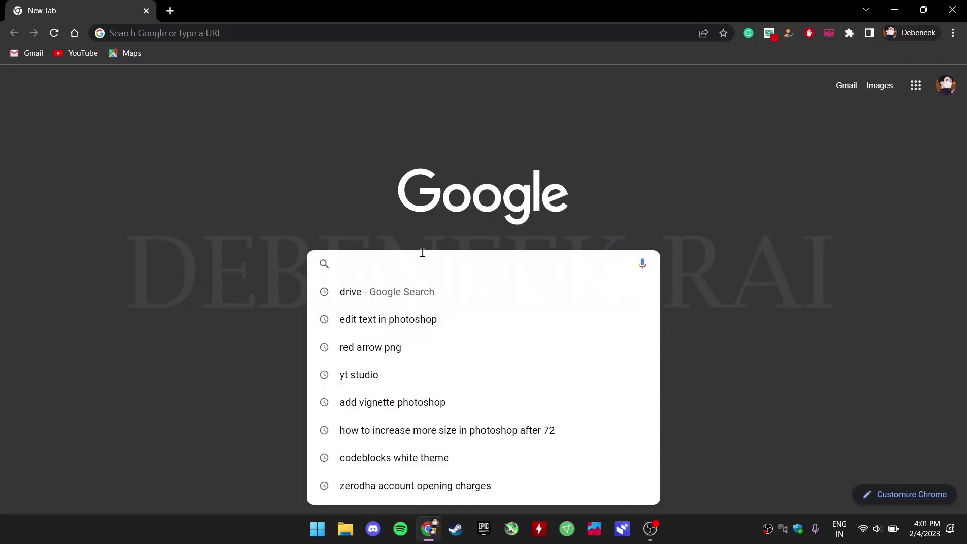
type("voice")
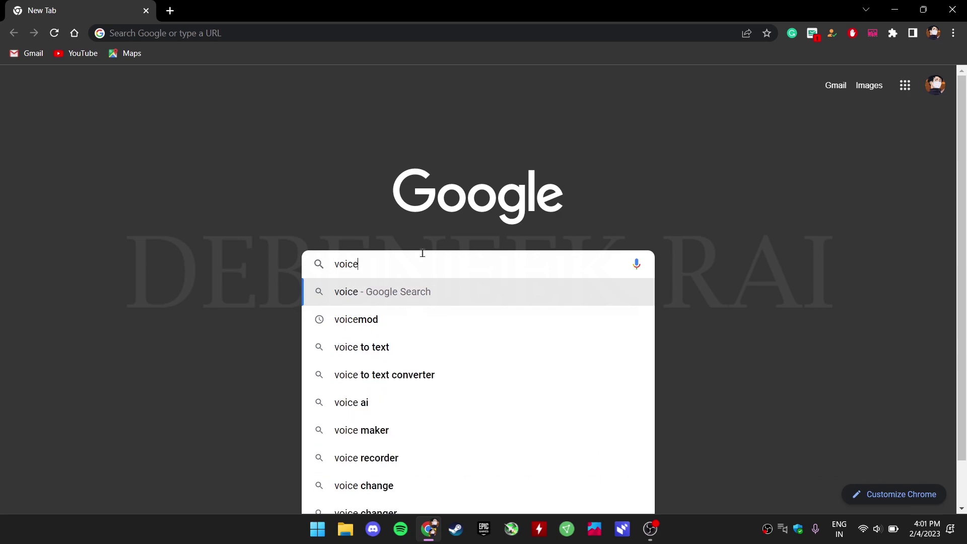
type("mod")
key("Return")
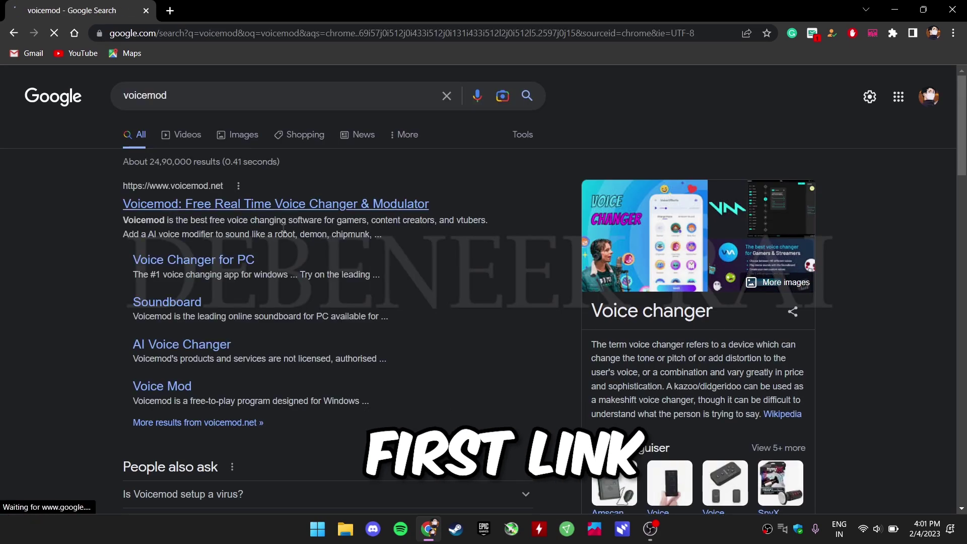
Step: Open the official Voicemod website from the search results and request the free download
left_click(273, 206)
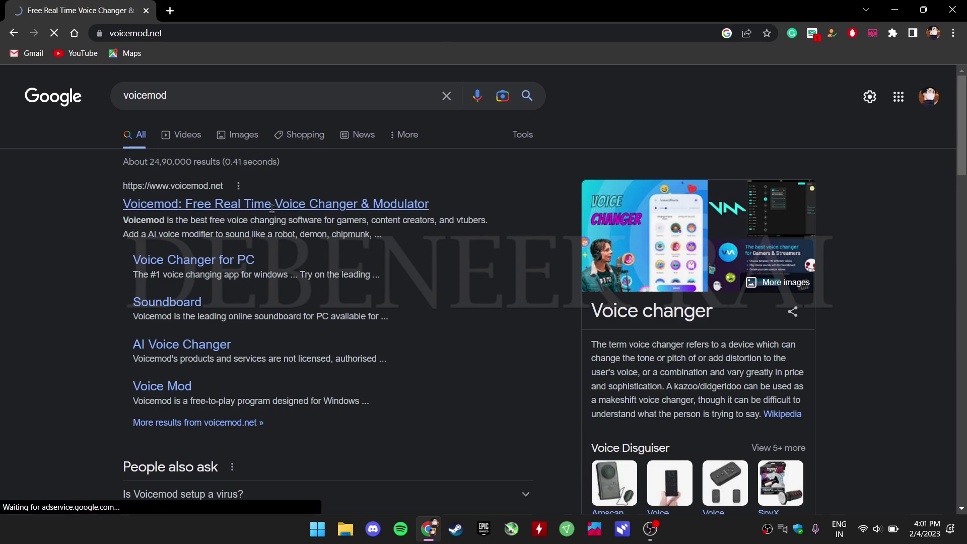
scroll(273, 207, "down", 4)
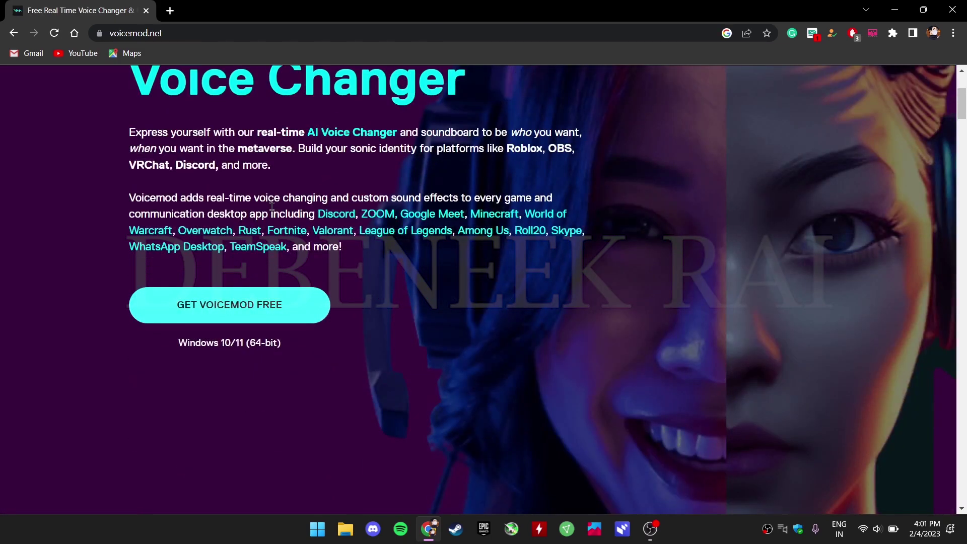
scroll(272, 211, "up", 4)
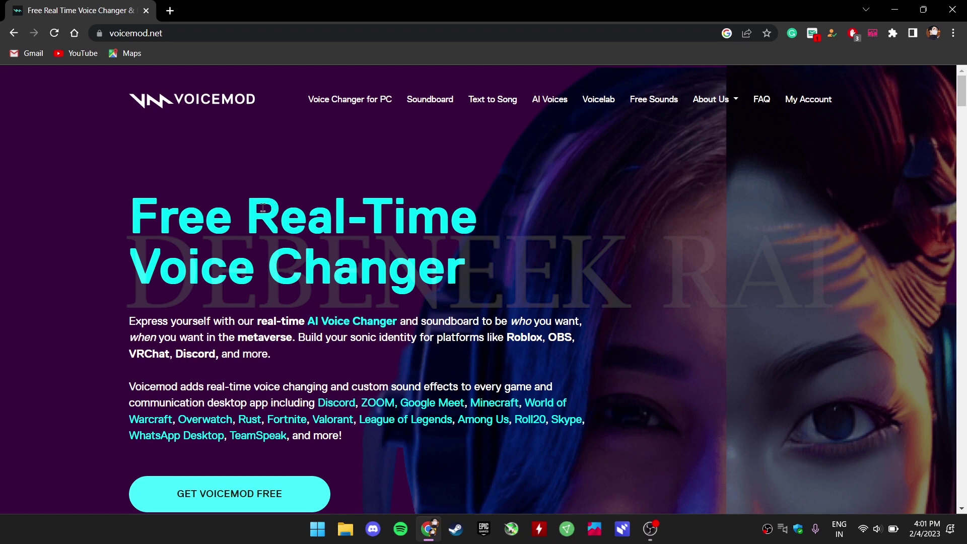
scroll(262, 208, "down", 2)
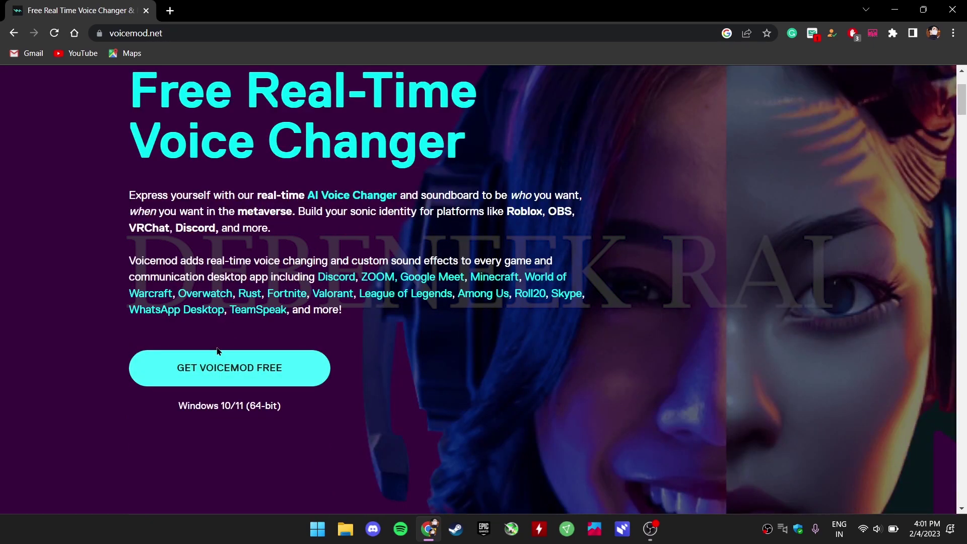
left_click(236, 371)
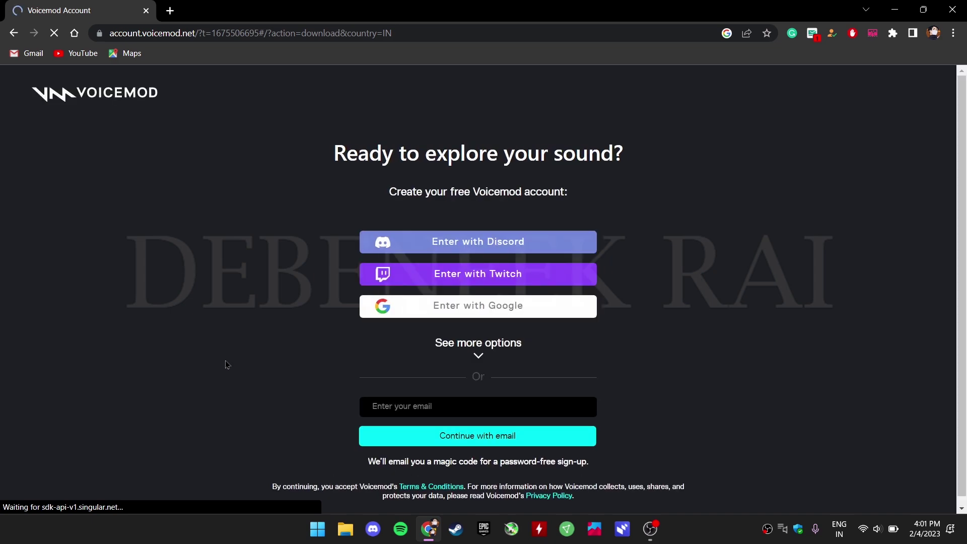
Step: Continue with a Google account and choose a save location for the Voicemod installer
left_click(461, 303)
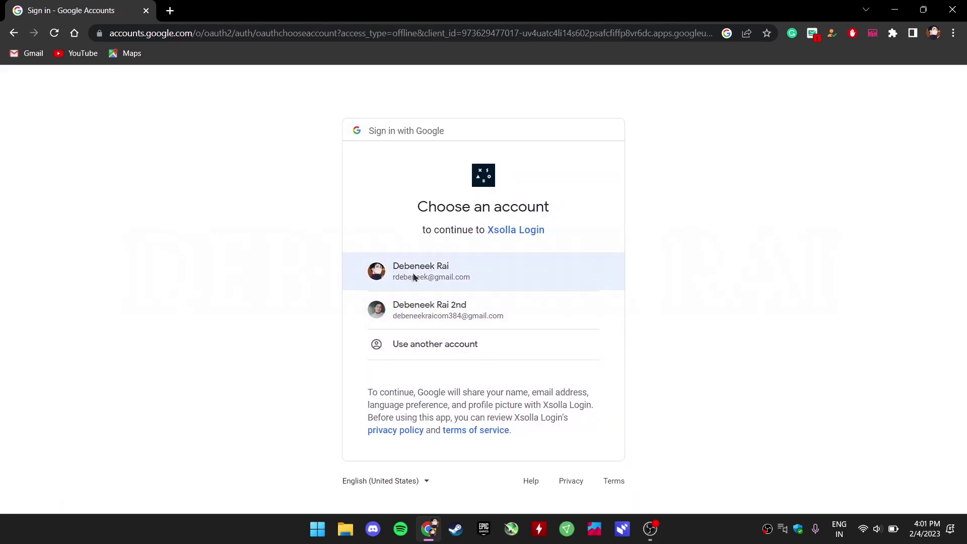
left_click(412, 276)
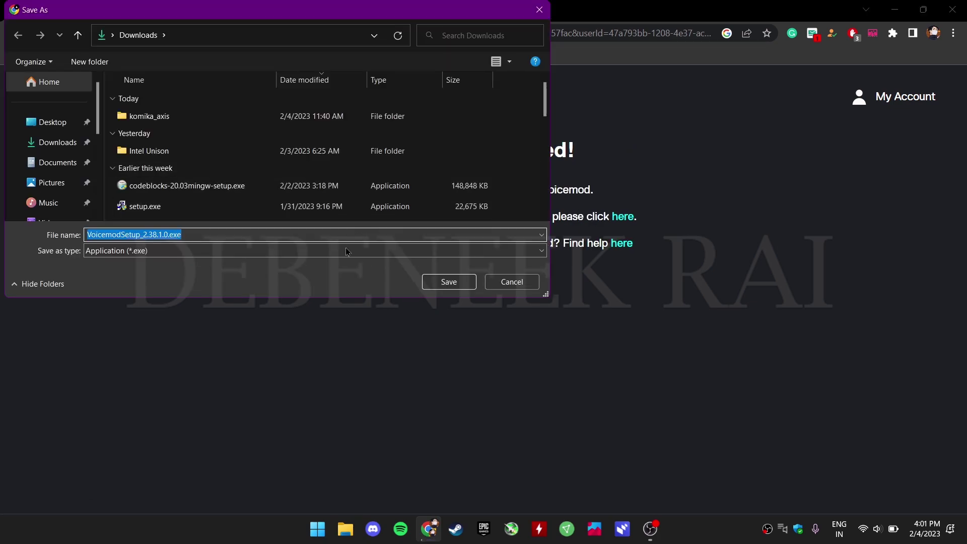
left_click(61, 126)
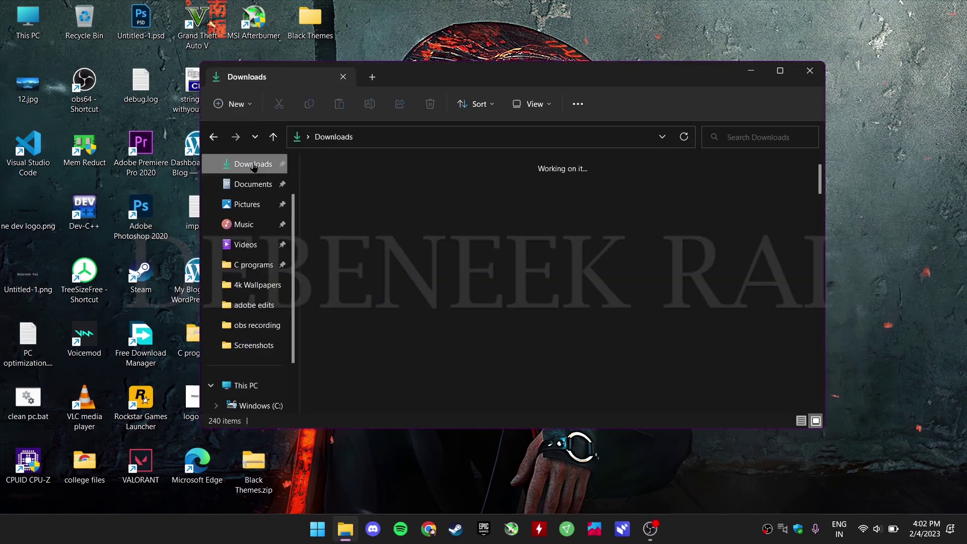
Step: Search the Downloads folder for voice, run VoicemodSetup_2.37.2.0.exe, and decline the reinstallation
left_click(759, 138)
type("voice")
left_click(765, 162)
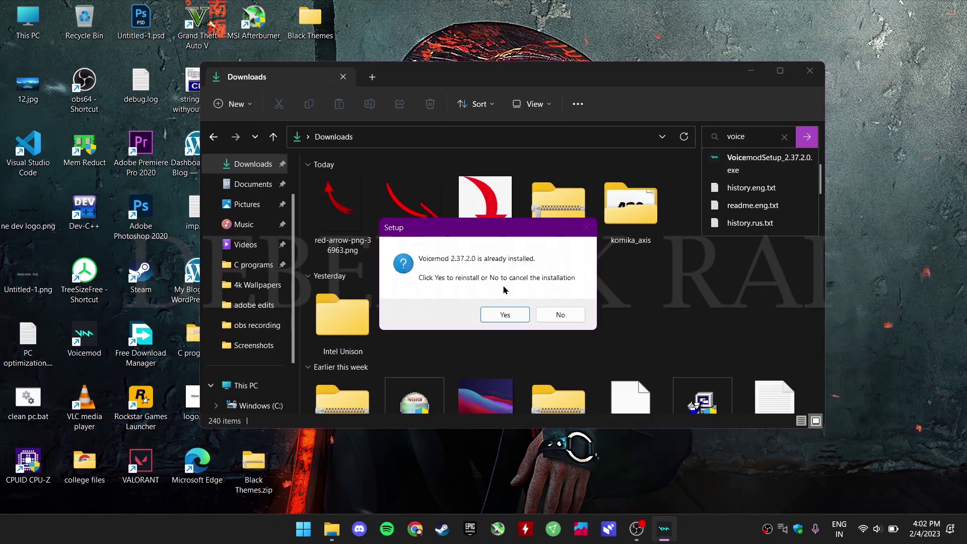
left_click(560, 314)
left_click(809, 70)
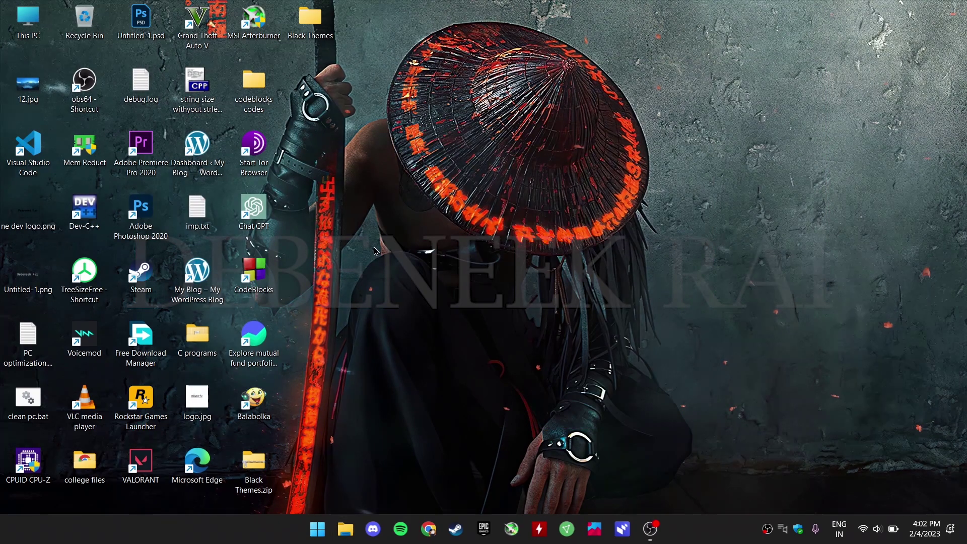
Step: Launch Voicemod from its desktop shortcut and select Microphone Array (Intel Smart Sound Technology for Digital Microphones) as the microphone
left_click_drag(84, 334, 366, 83)
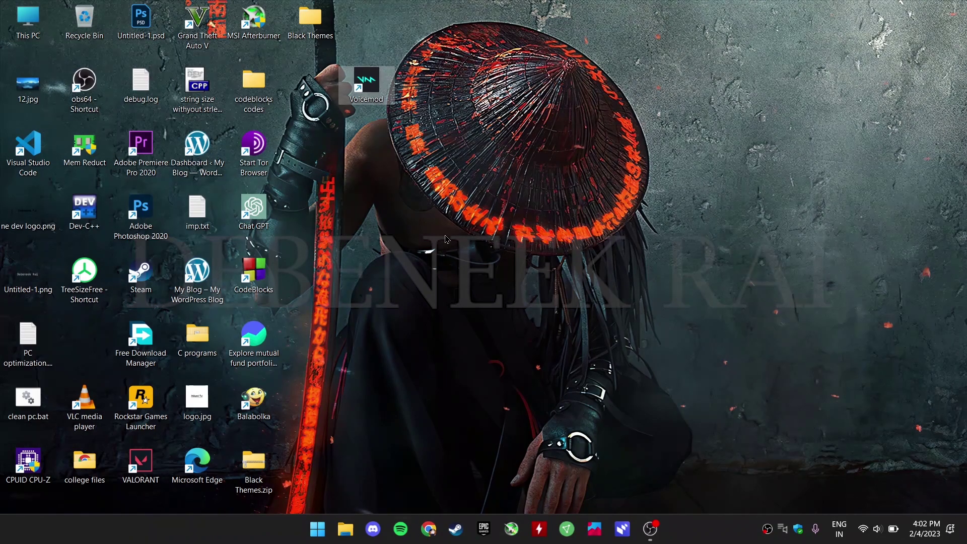
key("Return")
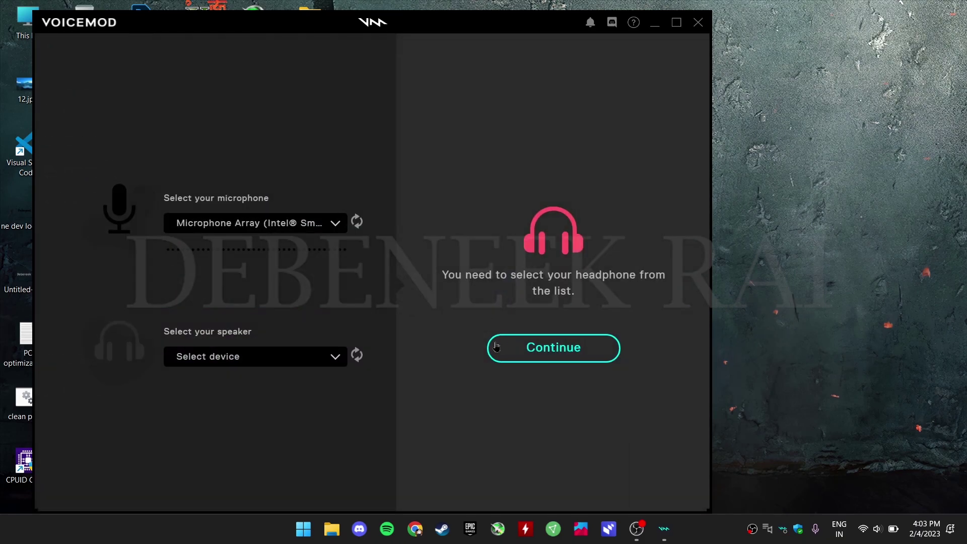
left_click(280, 227)
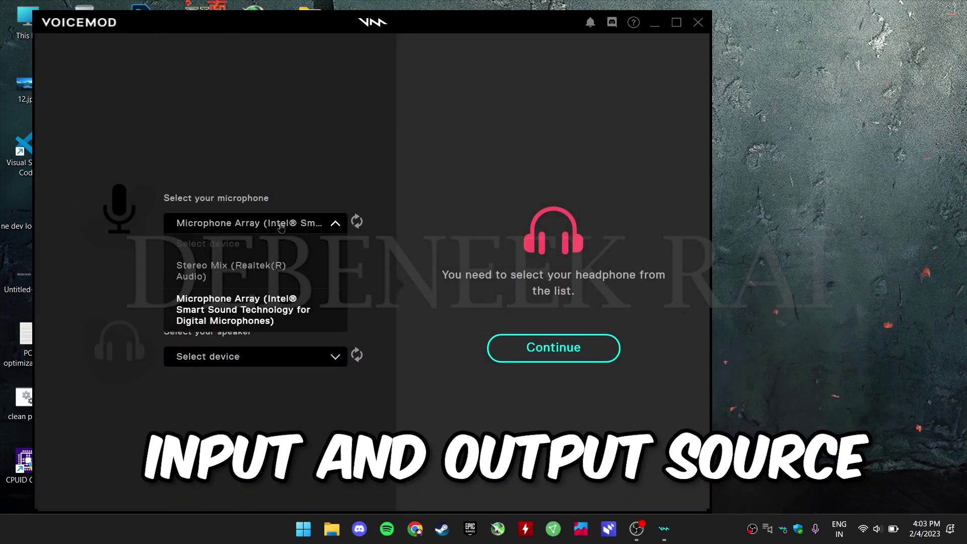
left_click(272, 302)
Step: Select Speaker (Realtek(R) Audio) as the speaker and continue the audio setup
left_click(279, 353)
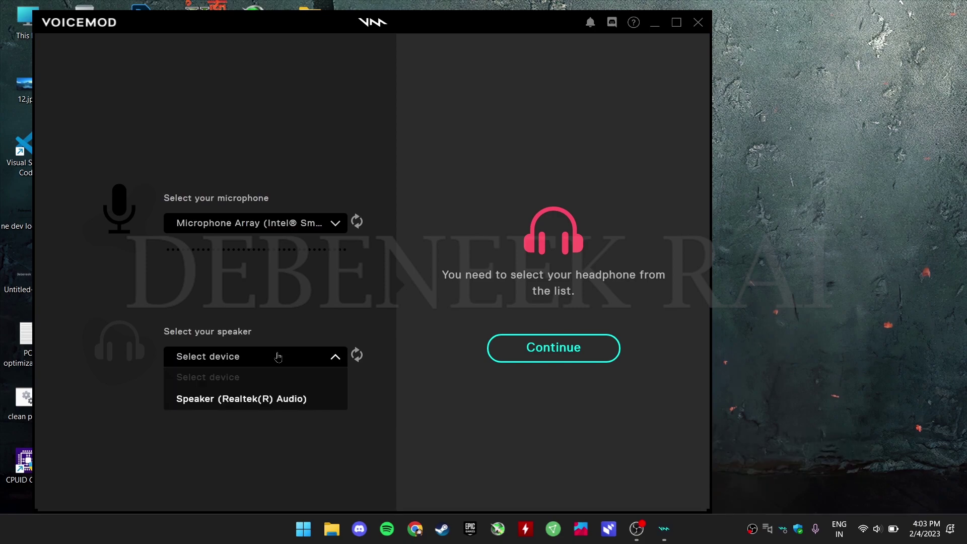
left_click(503, 353)
left_click(299, 356)
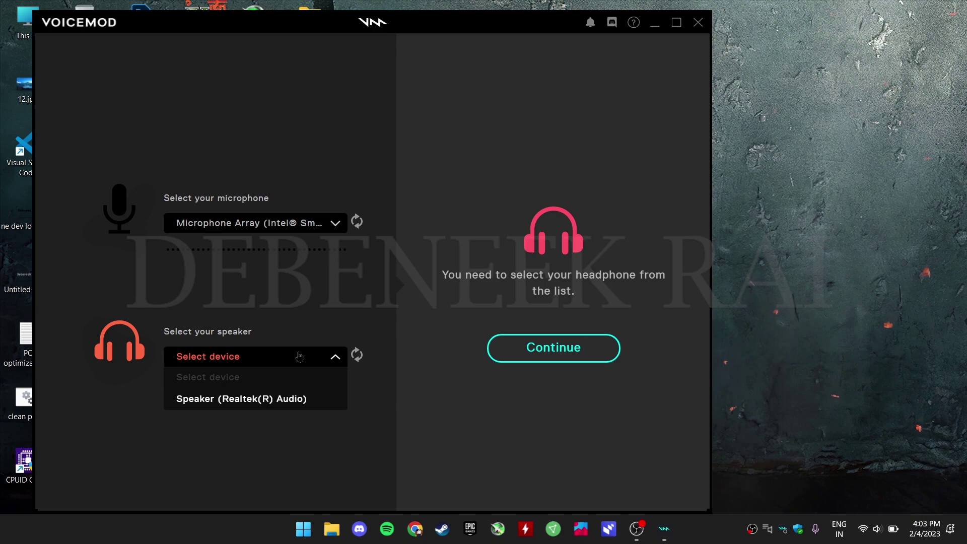
left_click(279, 397)
left_click(543, 351)
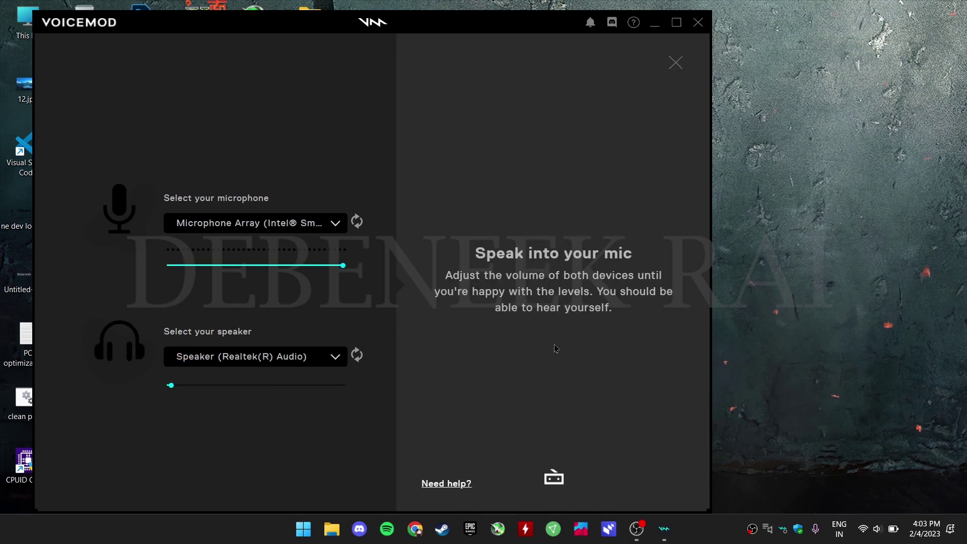
Step: Finish the voice test in the audio setup and dismiss the 50% off offer
left_click(532, 353)
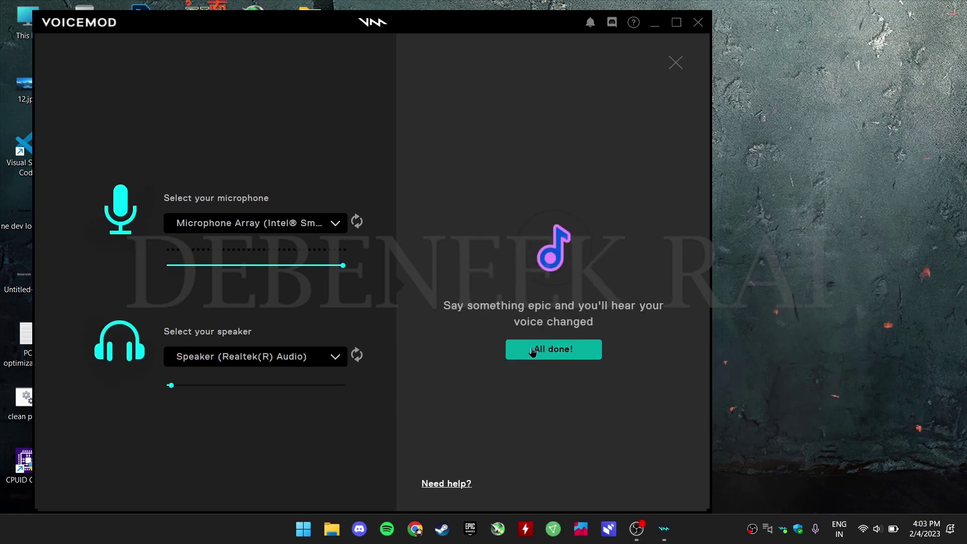
left_click(533, 351)
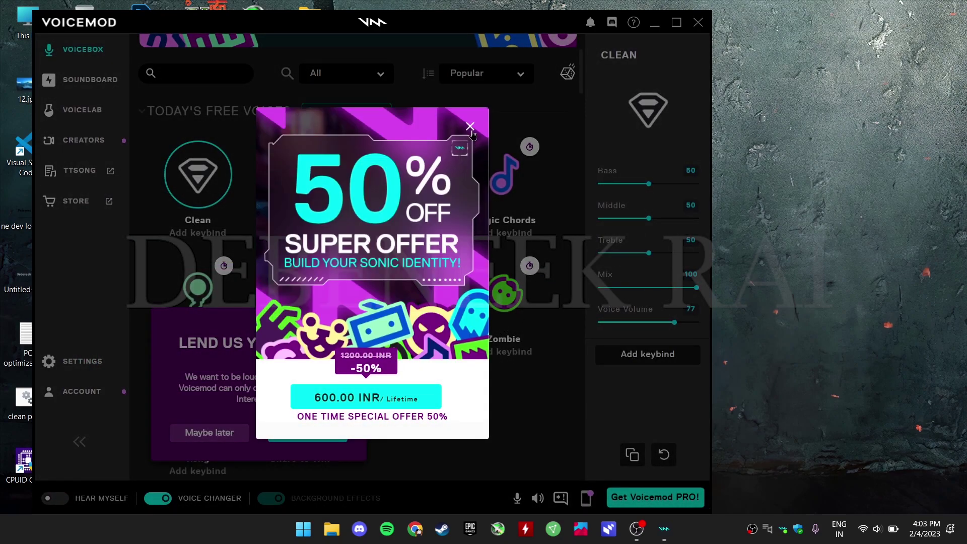
left_click(470, 126)
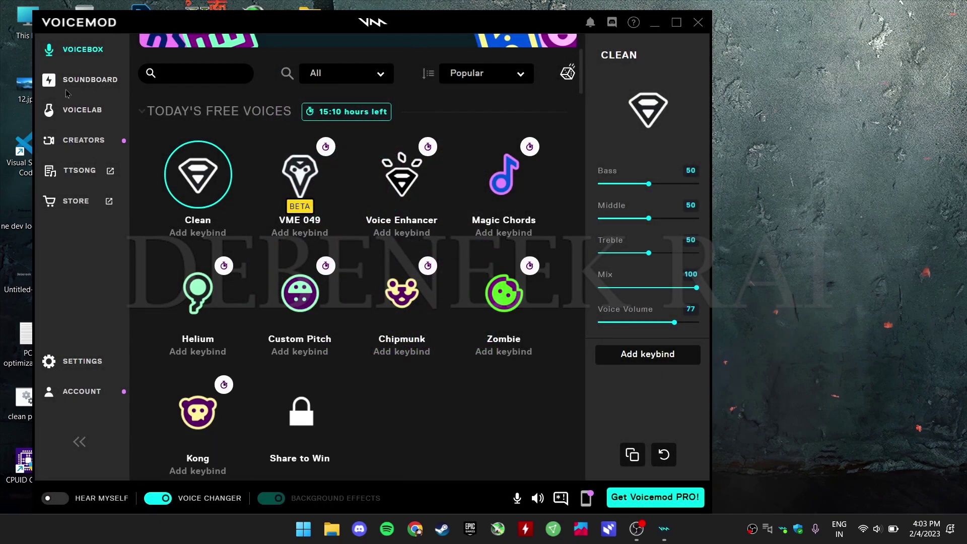
Step: Open the Soundboard and look through the sounds in Lo-Fi Vibes and My Soundboard
left_click(83, 82)
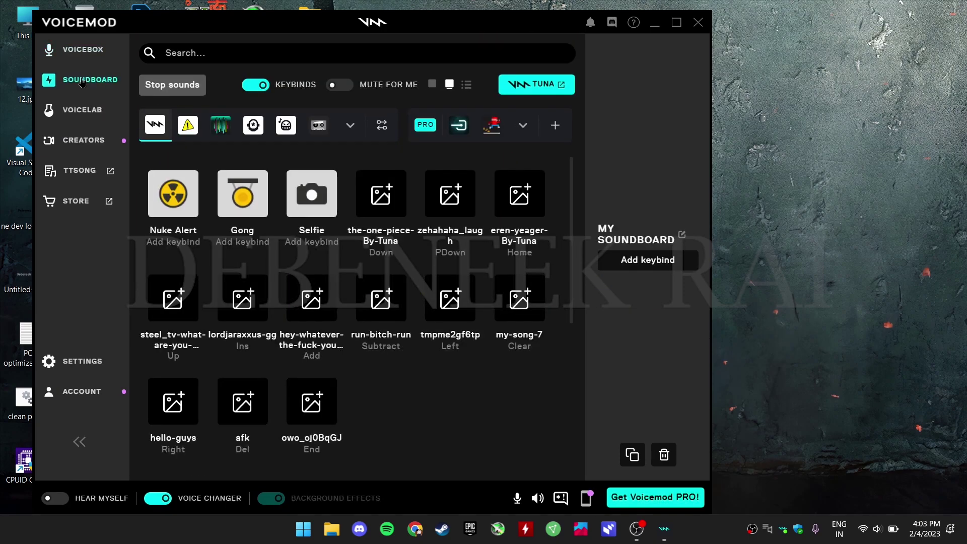
left_click(319, 124)
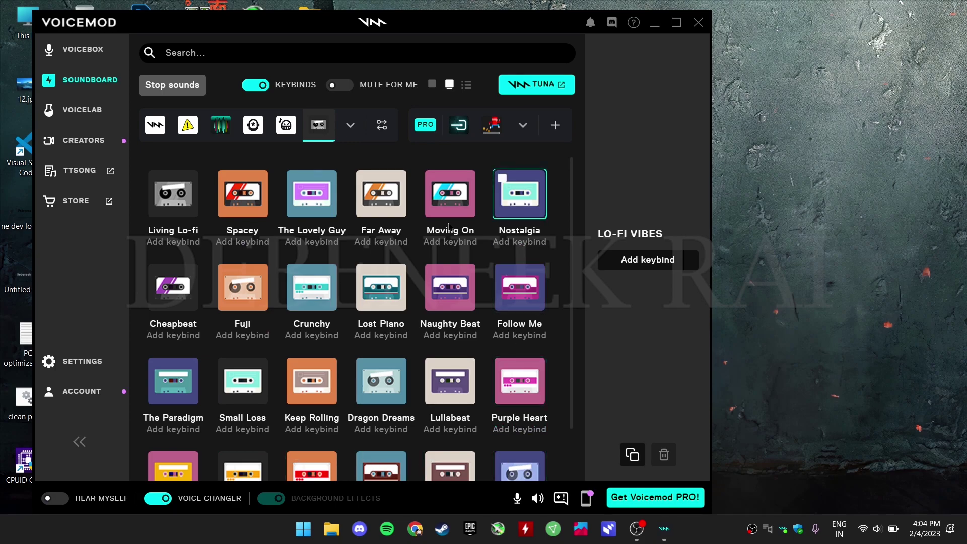
left_click(158, 137)
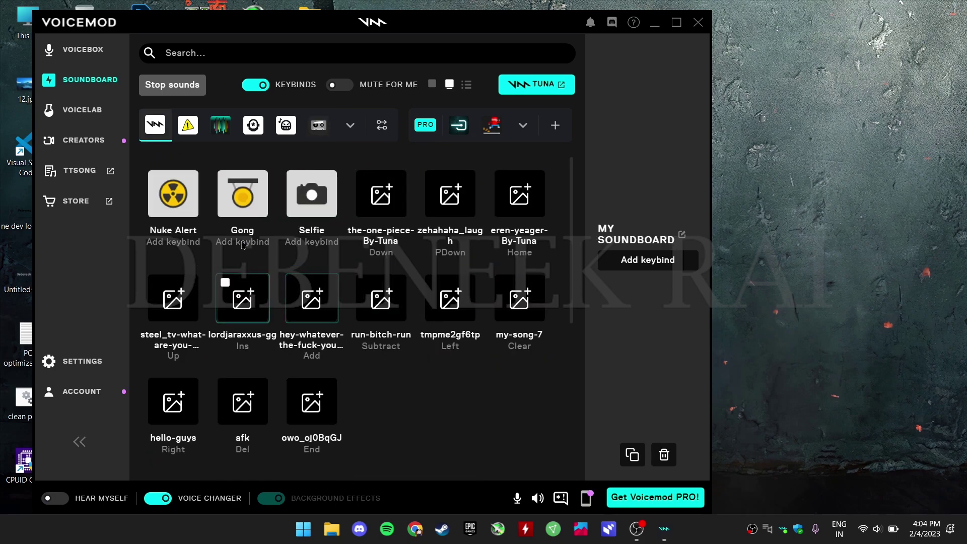
scroll(403, 327, "down", 5)
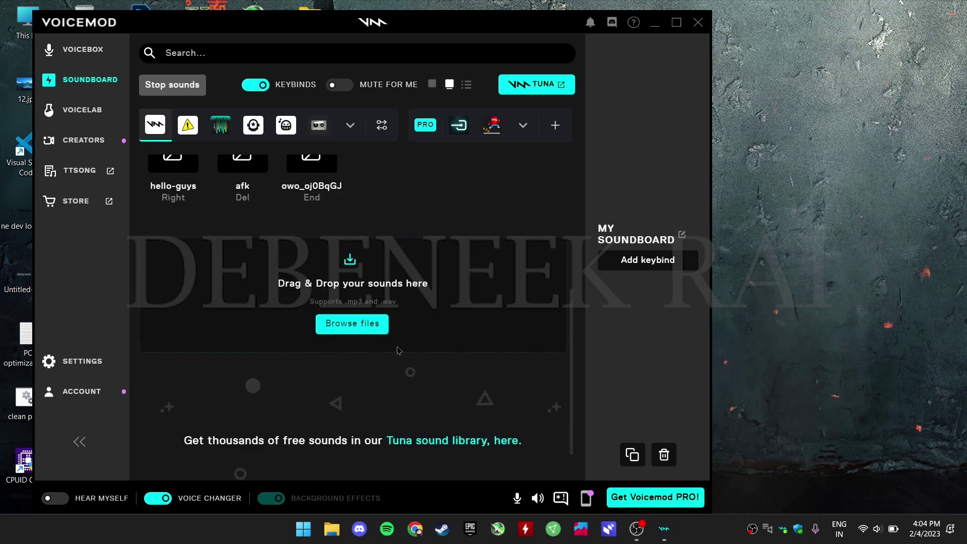
scroll(382, 252, "up", 5)
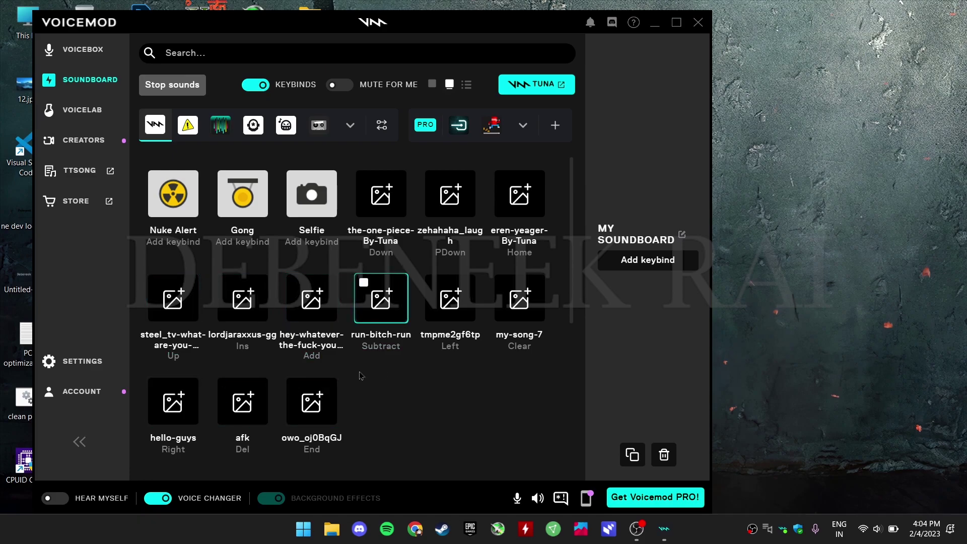
Step: Import run-bitch-run.mp3 from the Downloads folder into My Soundboard and dismiss the notification
scroll(371, 362, "down", 2)
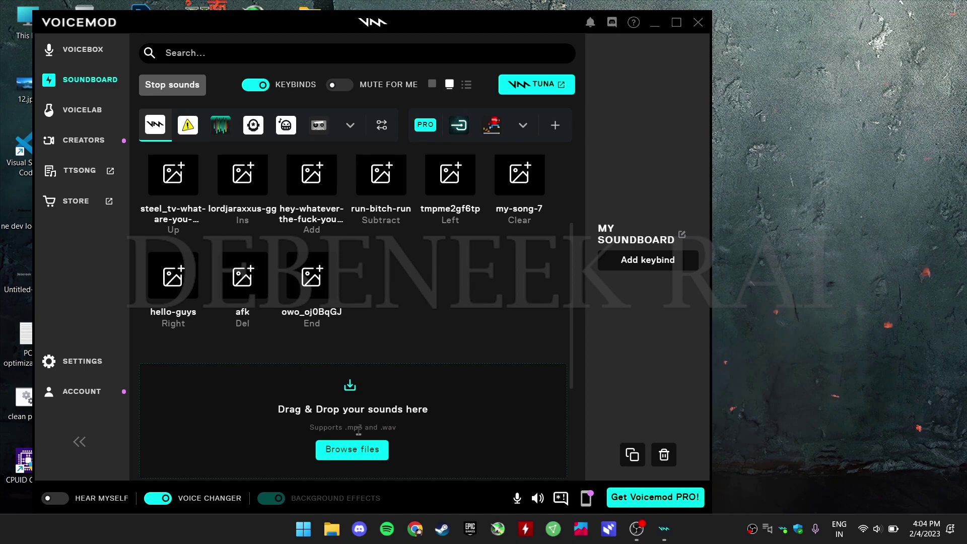
left_click(356, 446)
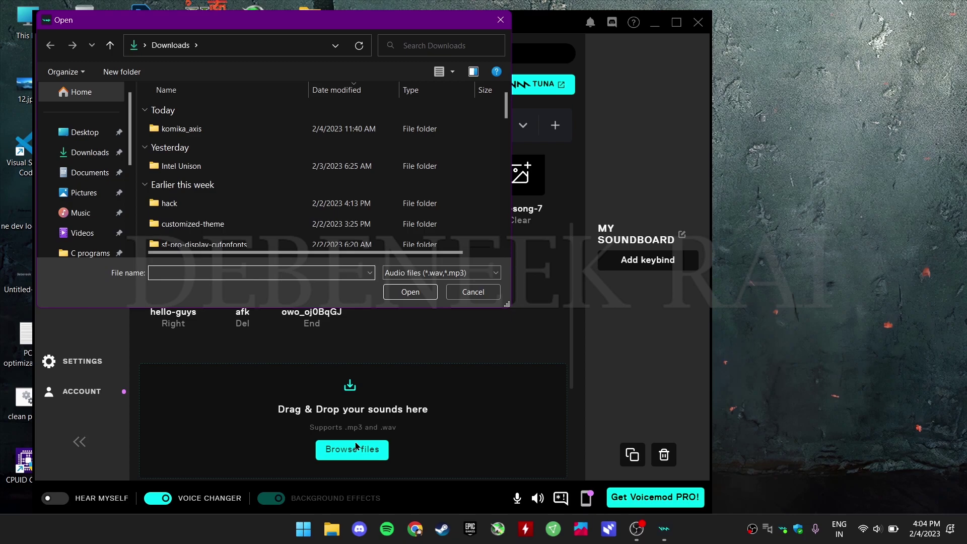
left_click(86, 143)
left_click(88, 153)
scroll(269, 199, "down", 5)
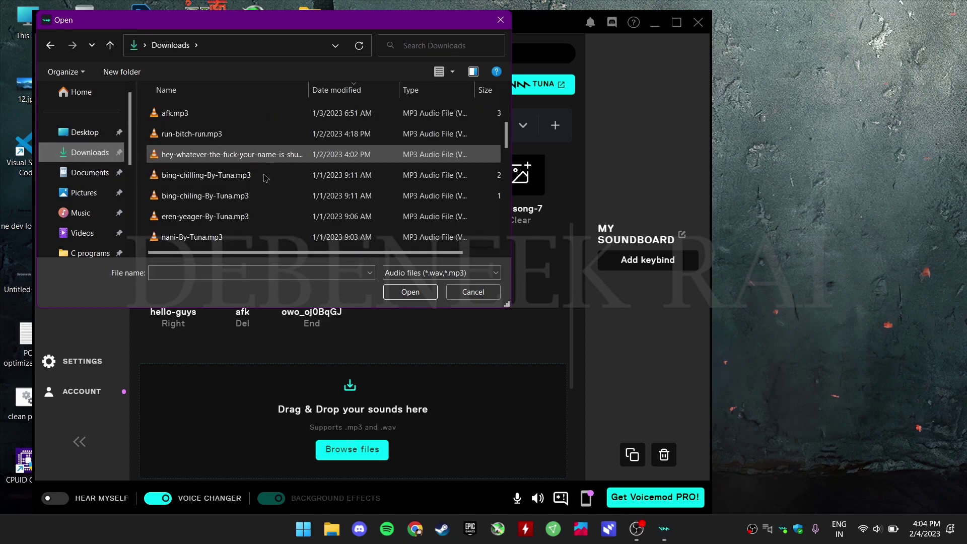
left_click(185, 141)
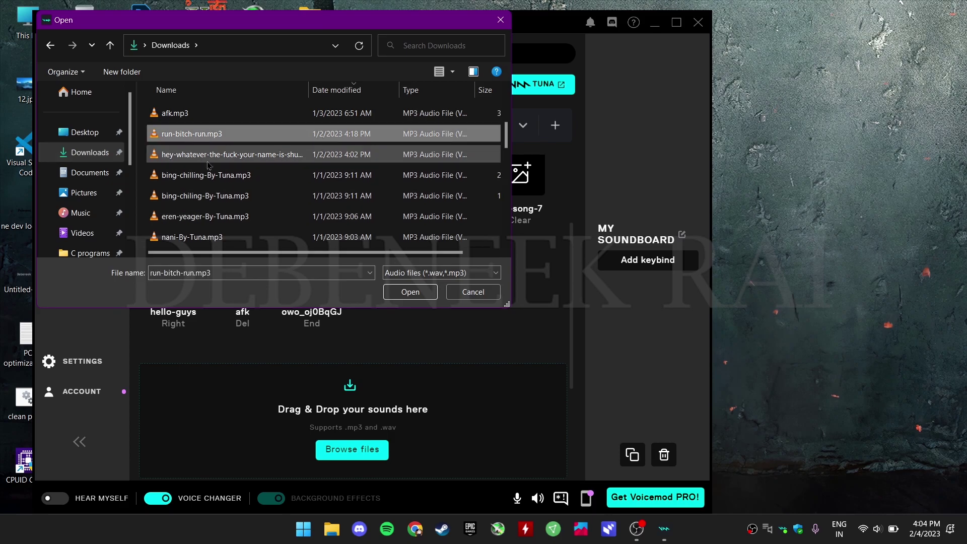
left_click(426, 293)
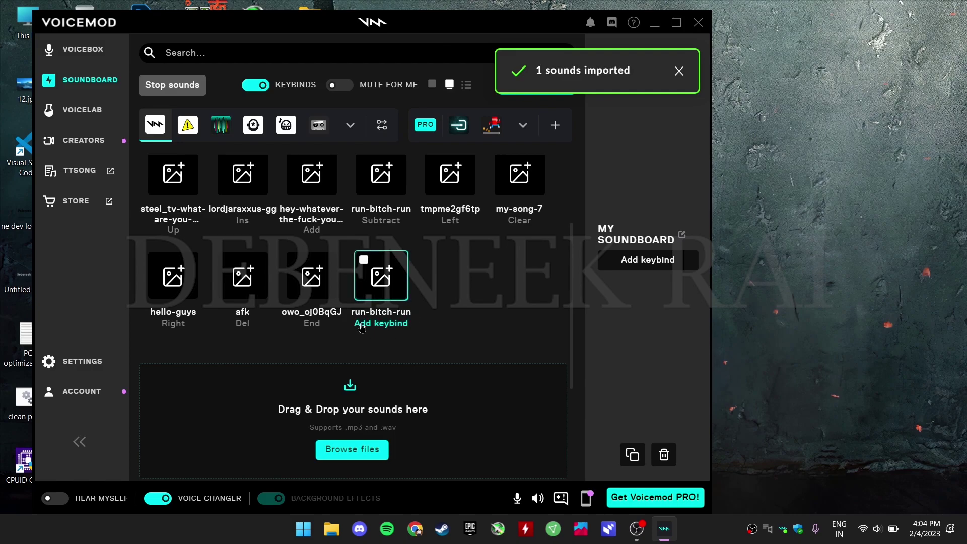
left_click(682, 74)
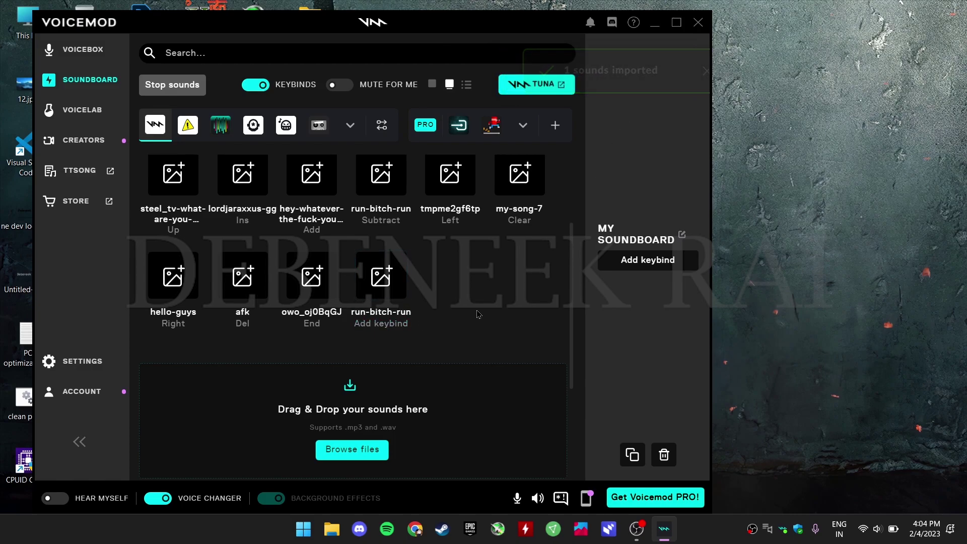
Step: Assign T as the keybind of the newly imported run-bitch-run sound and test its playback with that keybind
left_click(389, 327)
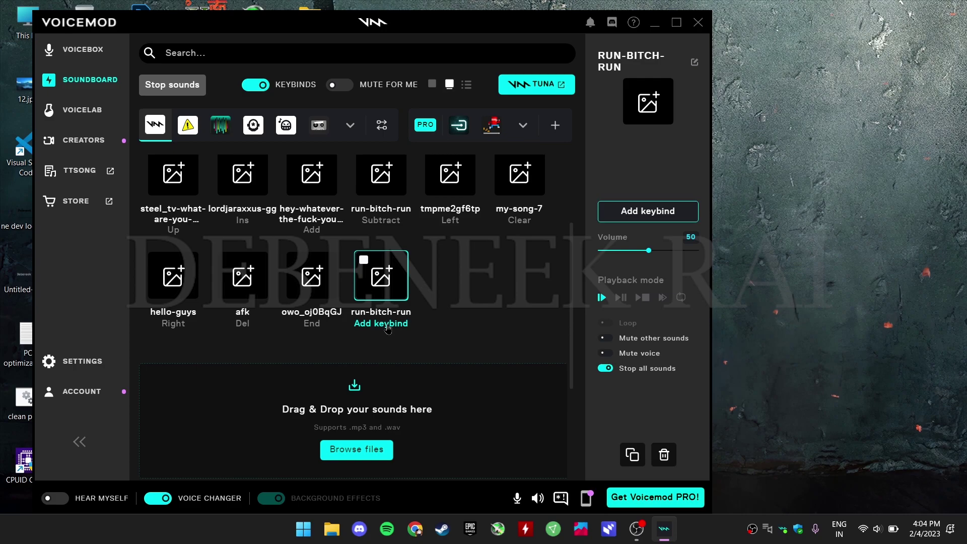
key("t")
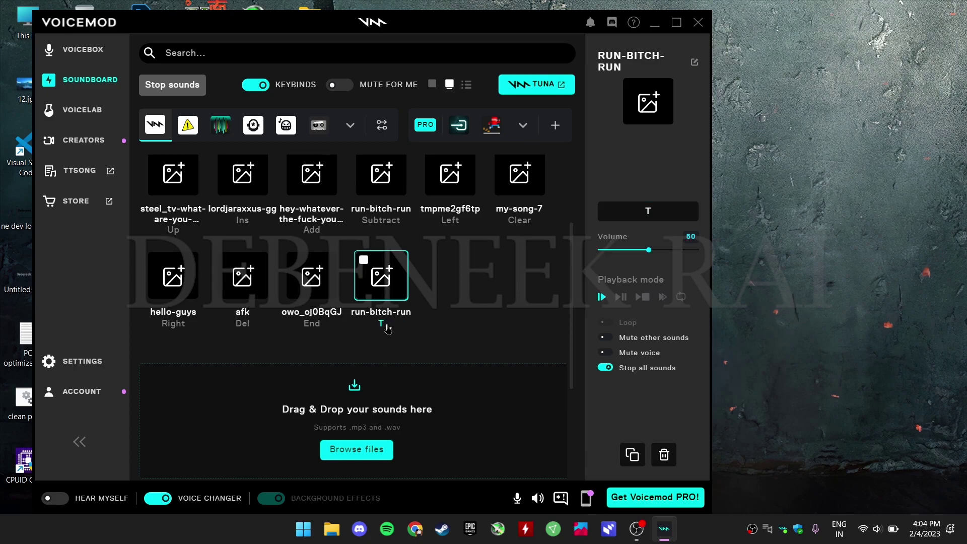
key("t")
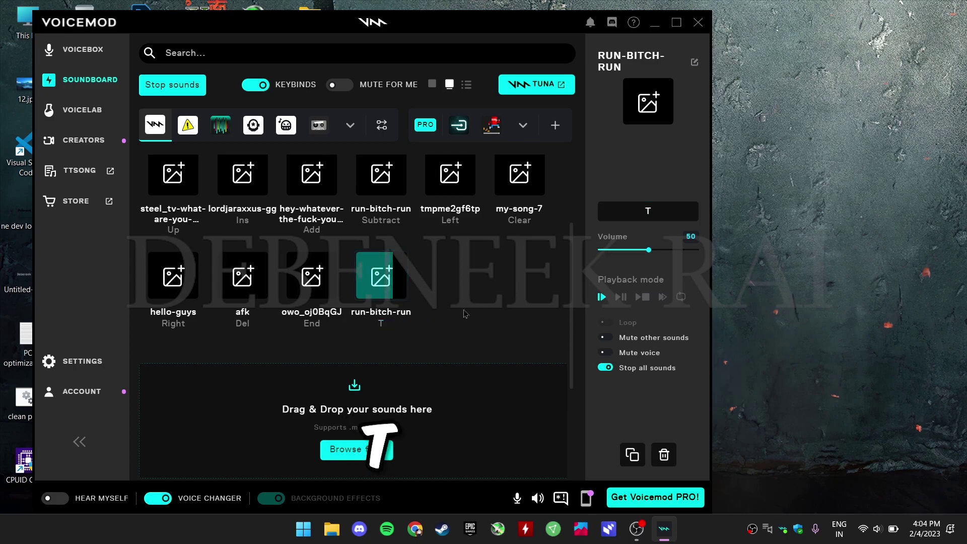
key("t")
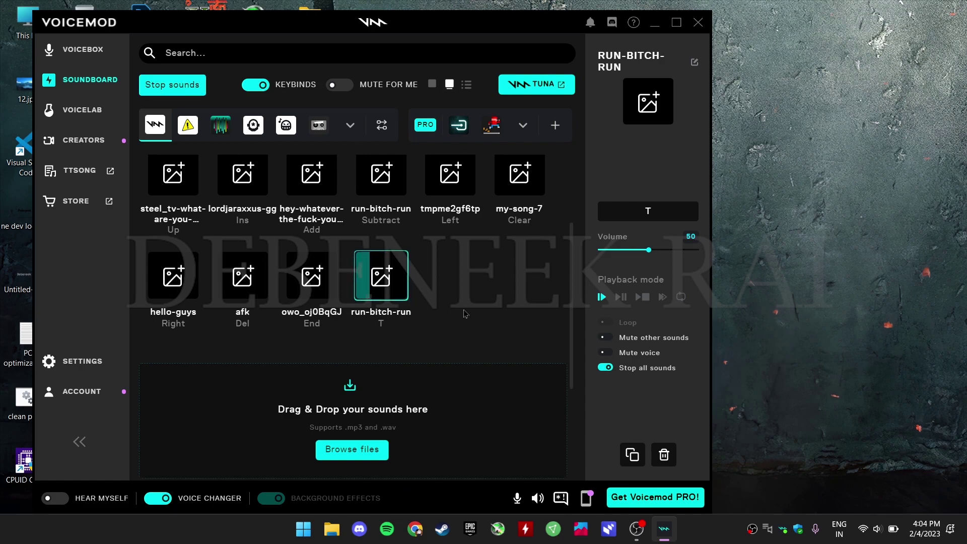
left_click(367, 263)
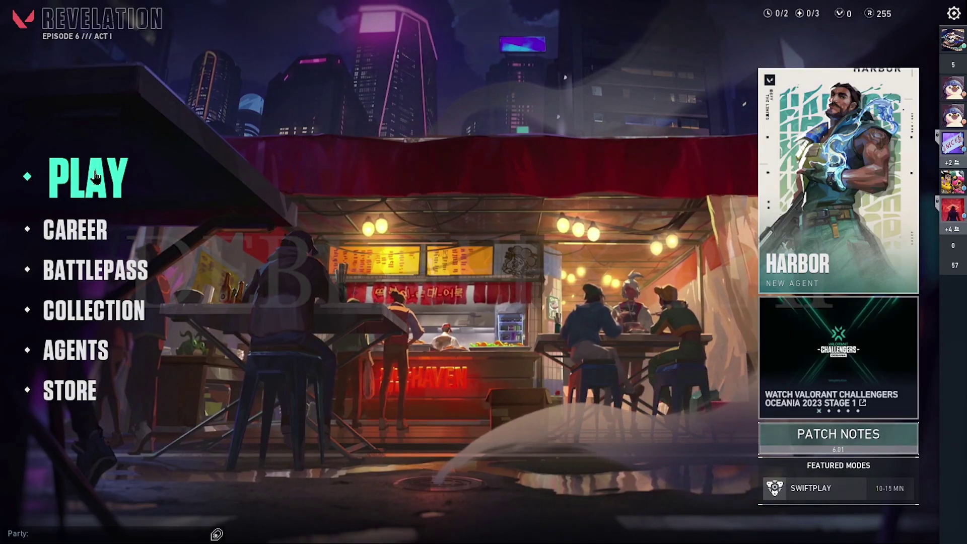
Step: Switch to Valorant and open the voice chat section of its audio settings
mouse_move(945, 235)
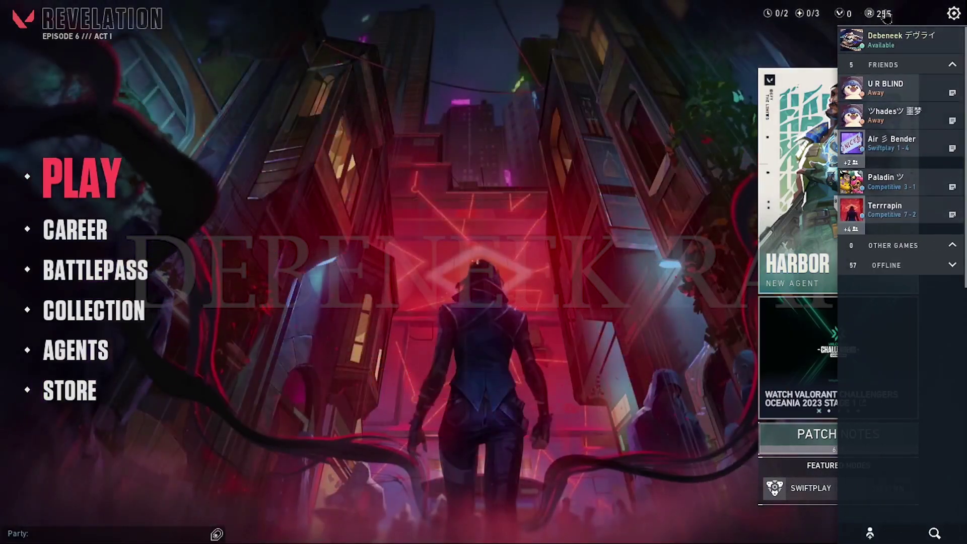
mouse_move(872, 39)
key("Escape")
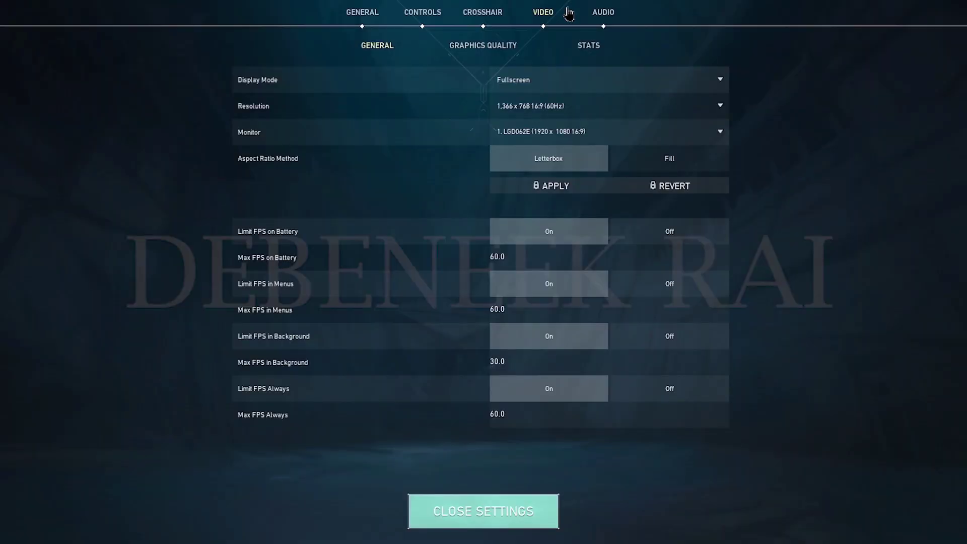
left_click(604, 16)
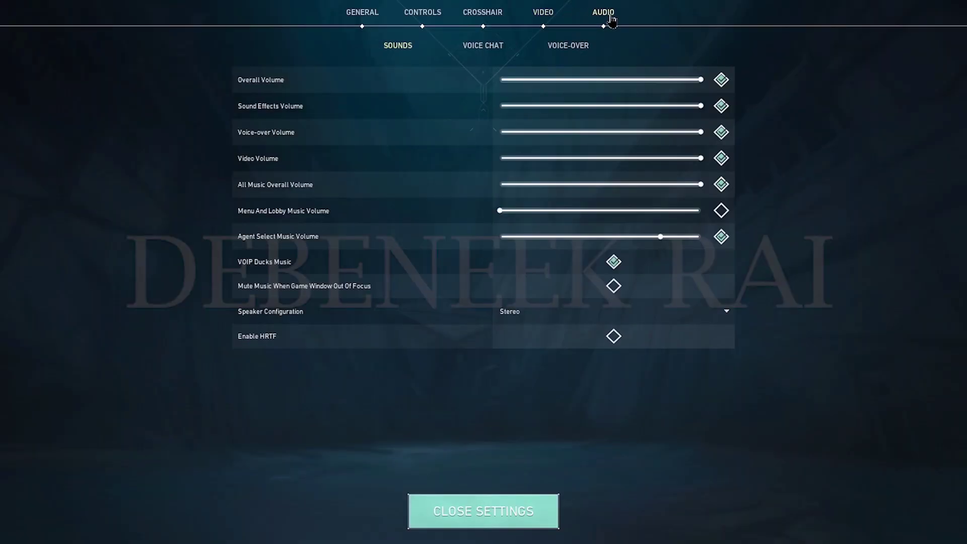
left_click(491, 48)
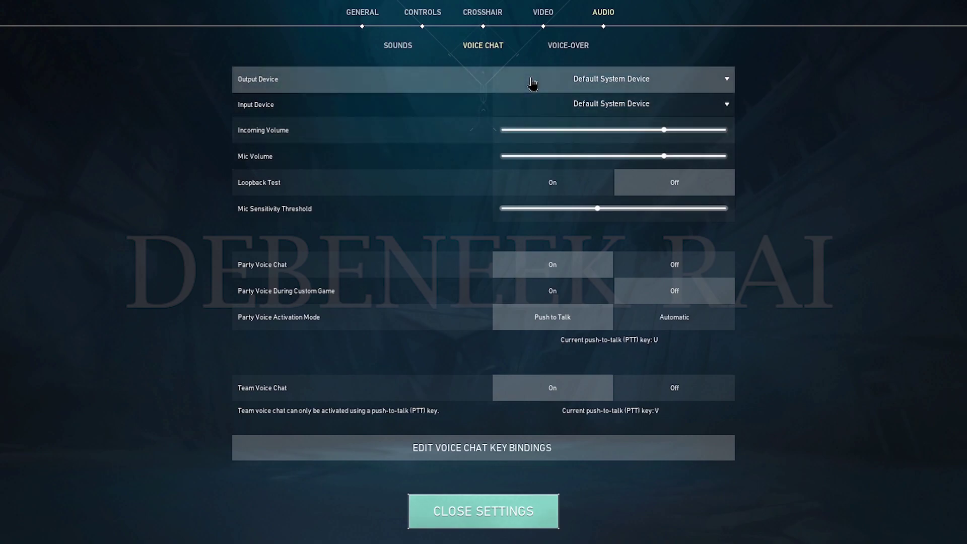
Step: Set the voice chat output device to Line (Voicemod Virtual Audio Device (WDM)) and open the input device choices
left_click(533, 82)
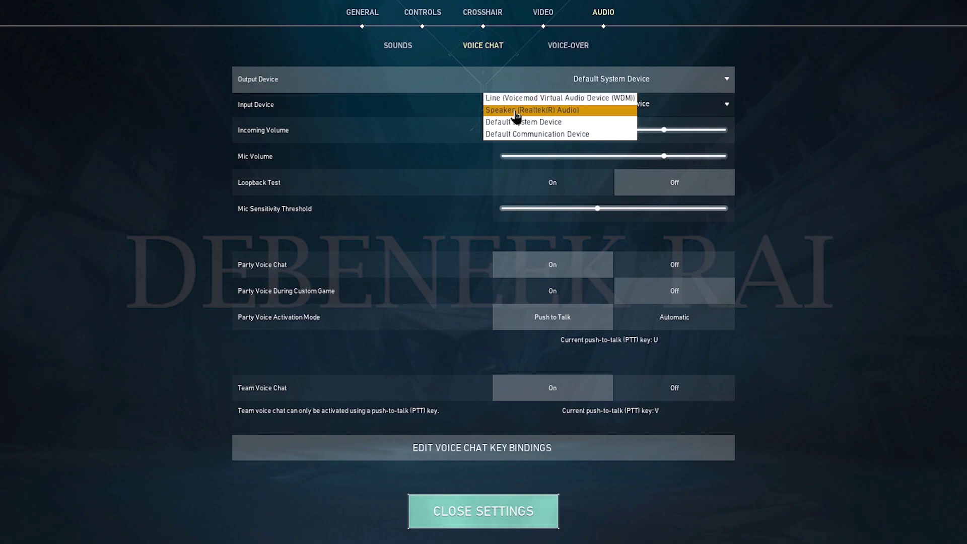
left_click(539, 97)
left_click(557, 106)
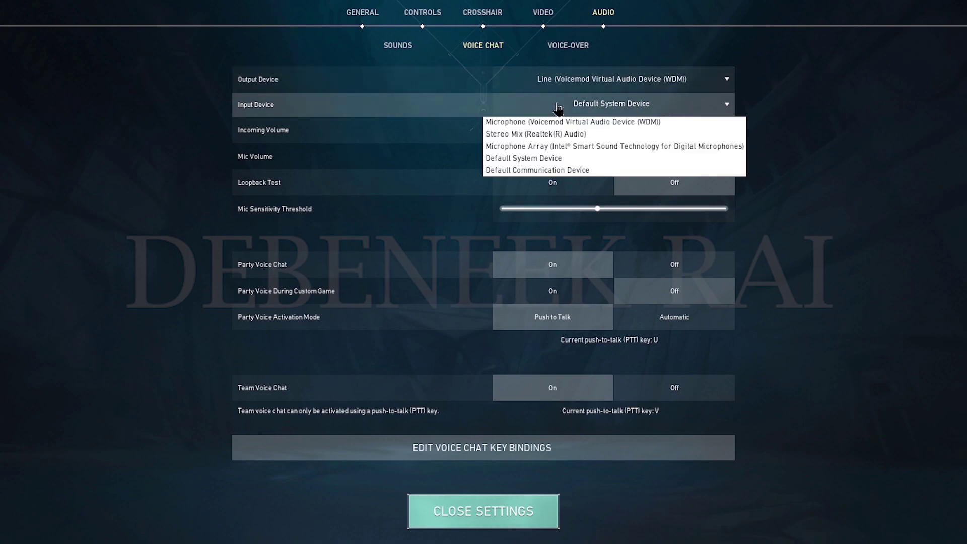